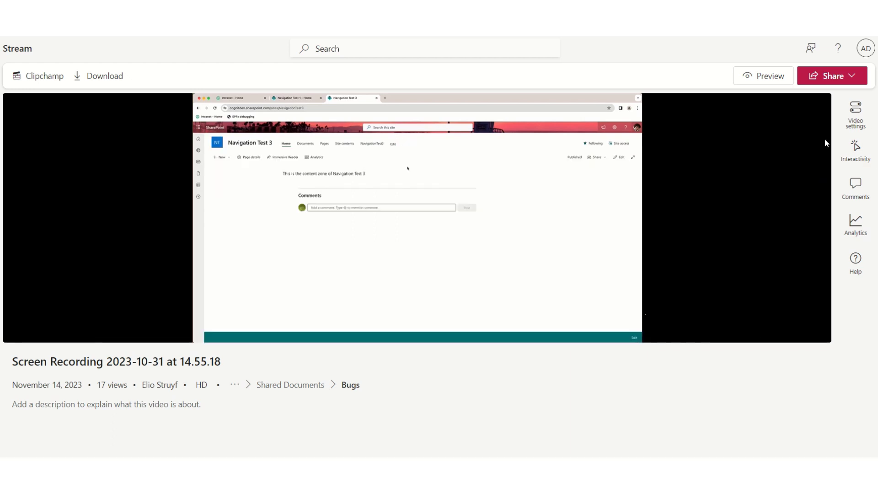
# - Open the video's Interactivity settings and show the Add new options
pyautogui.click(861, 113)
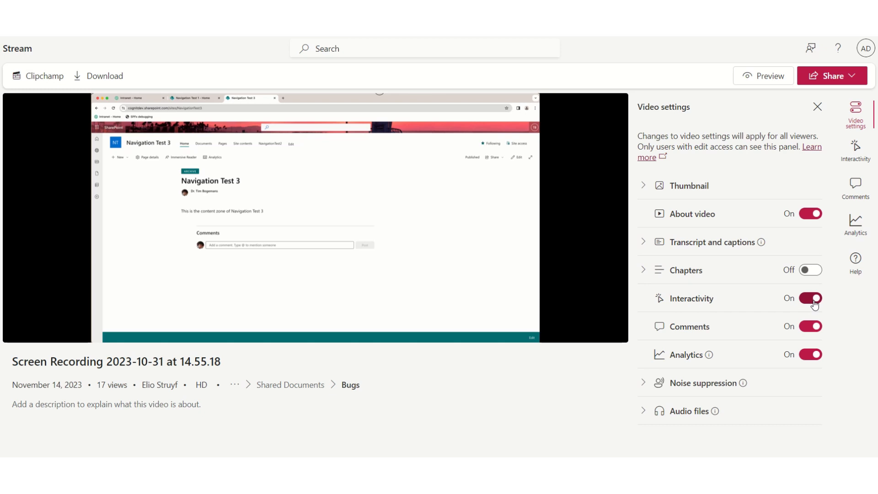
pyautogui.click(853, 157)
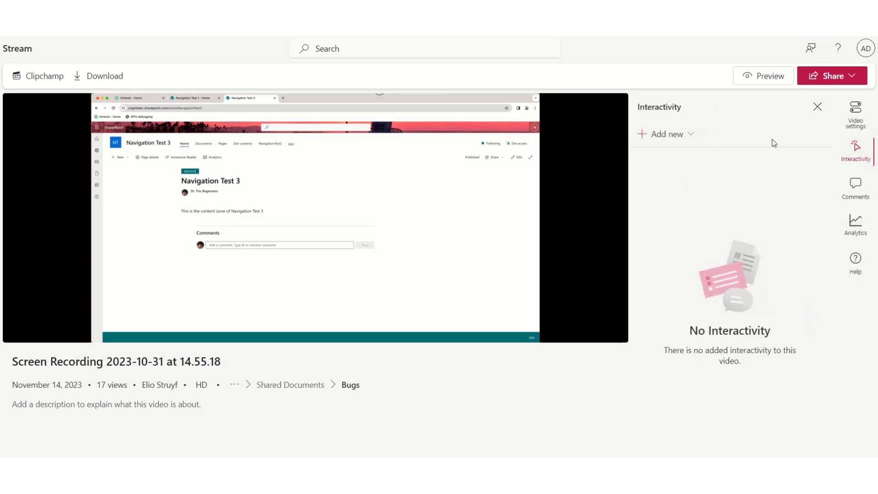
pyautogui.click(688, 144)
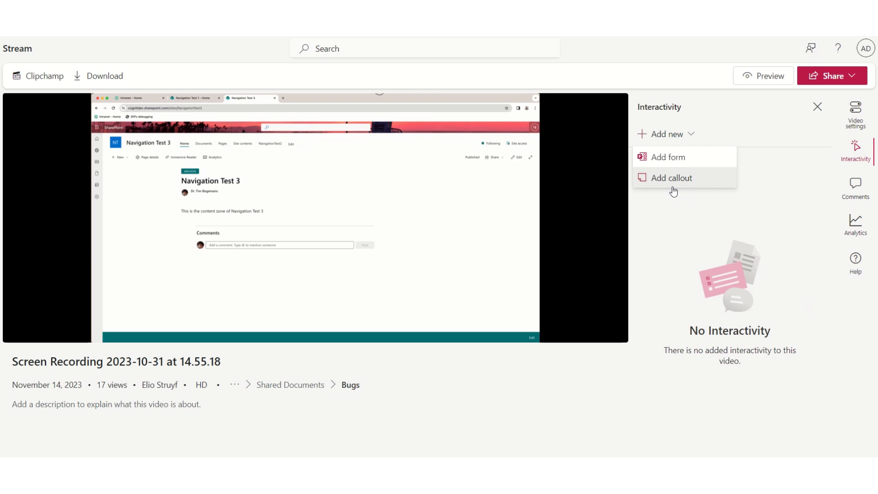
# - Add a form, leaving its Form link empty, and head to Microsoft Forms
pyautogui.click(675, 164)
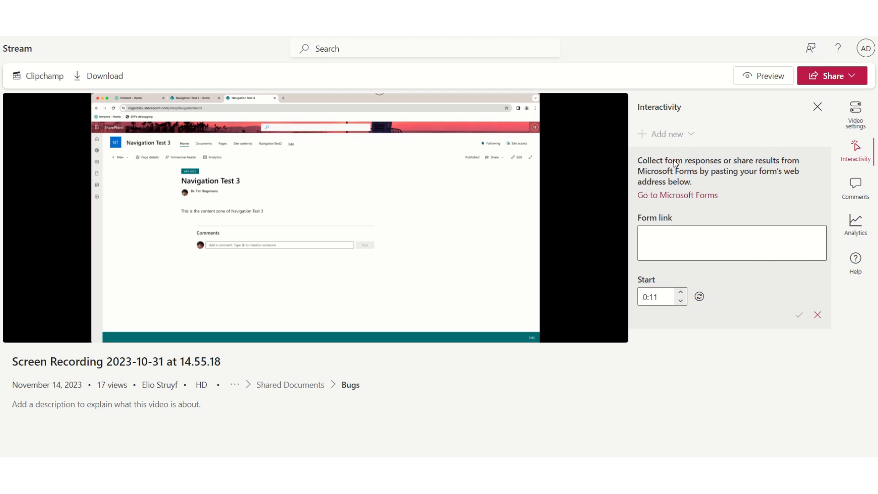
pyautogui.click(675, 233)
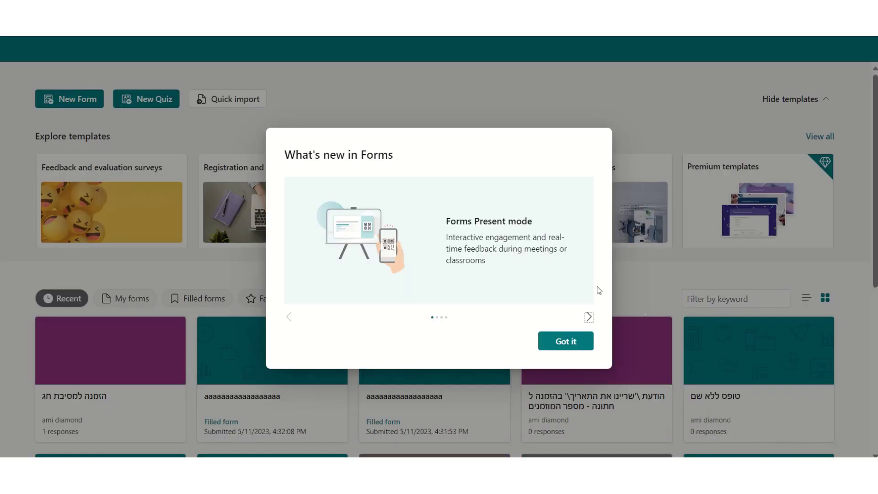
# - Dismiss What's new and copy the response link of Customer Feedback Survey (4)
pyautogui.click(564, 342)
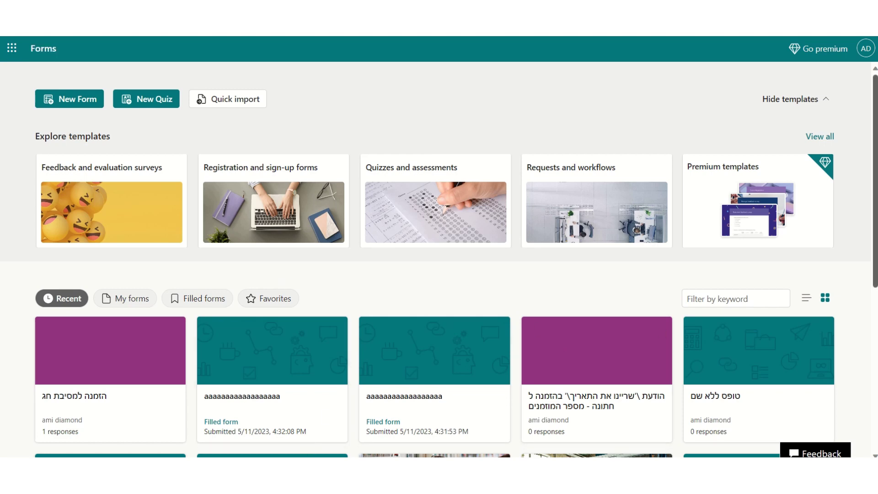
pyautogui.moveTo(875, 206); pyautogui.dragTo(873, 317)
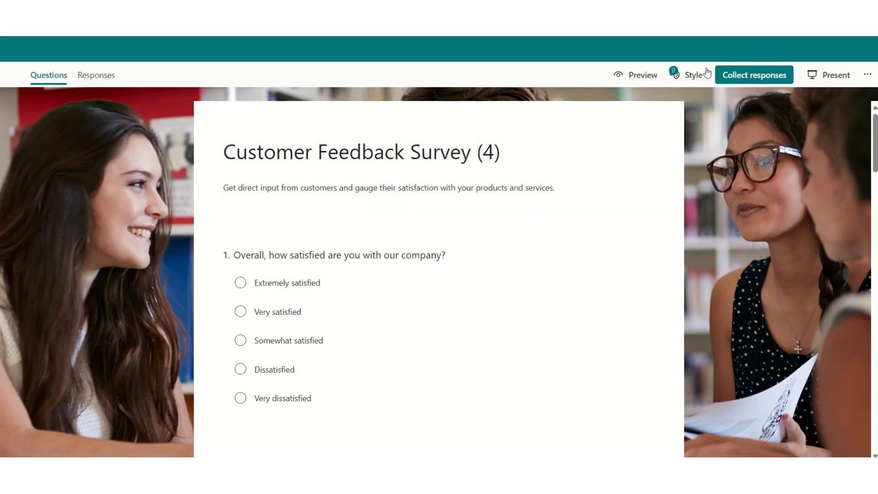
pyautogui.click(754, 75)
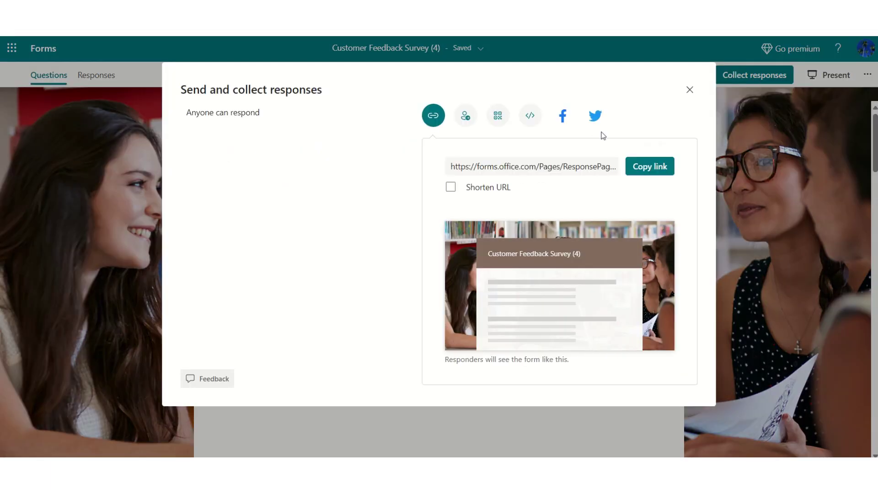
pyautogui.click(645, 167)
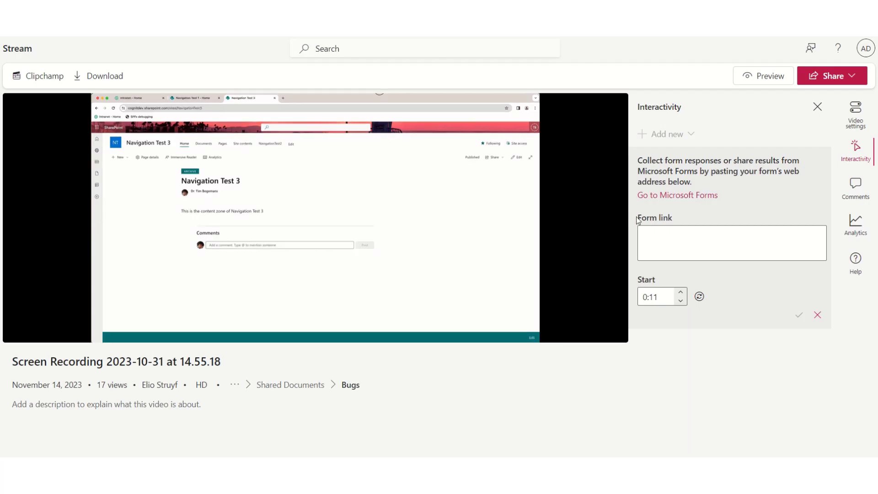
# - Paste the survey link into Form link and lower the start time to 0:05
pyautogui.click(660, 235)
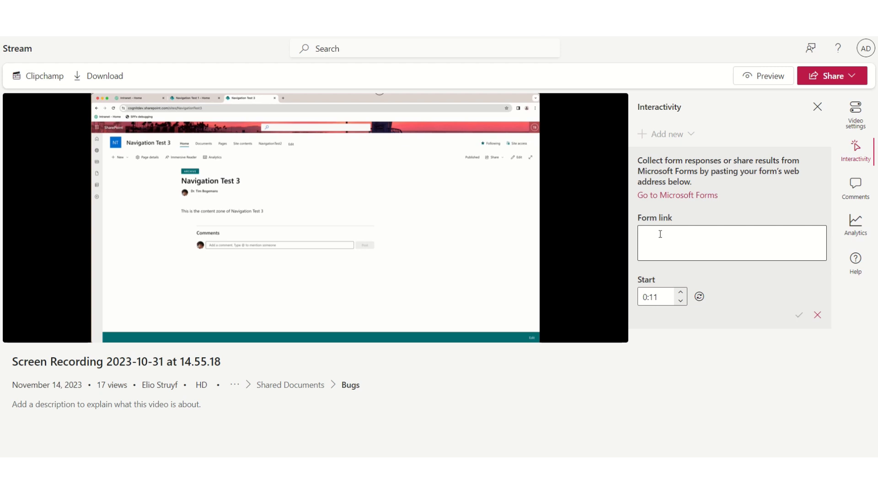
pyautogui.hotkey('ctrl', 'v')
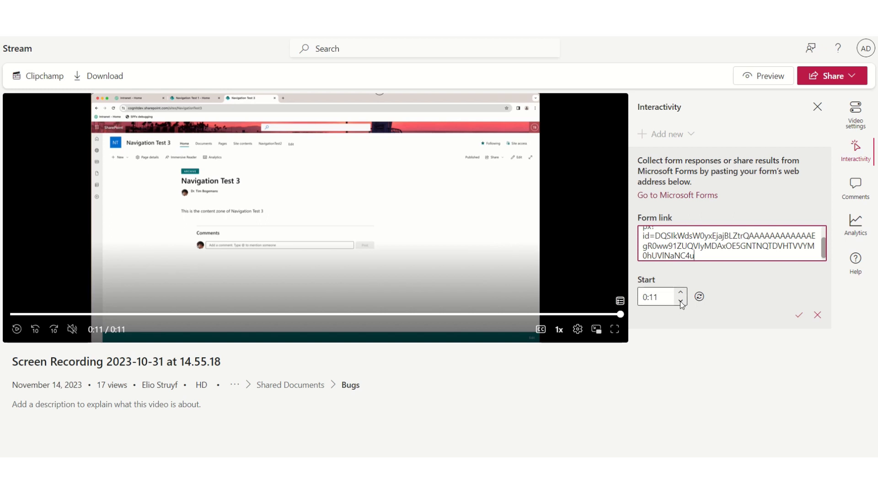
pyautogui.click(680, 301)
pyautogui.click(680, 301)
pyautogui.click(681, 301)
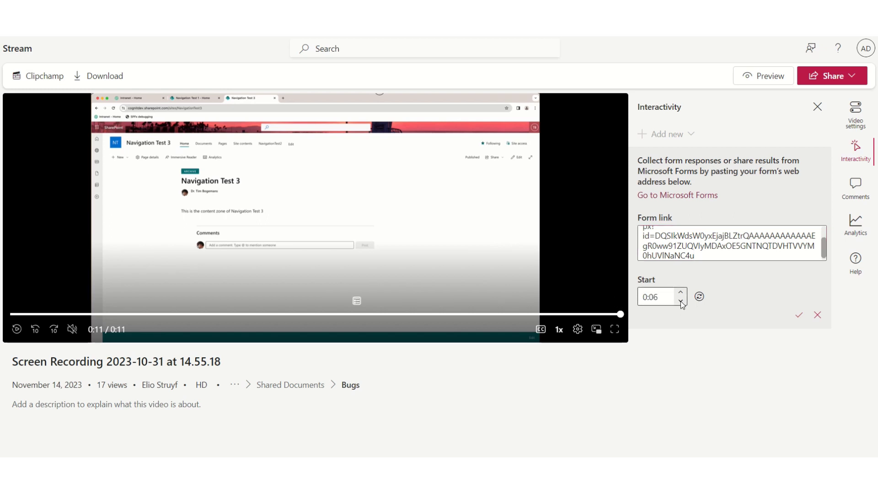
pyautogui.click(680, 301)
# - Preview the video from the beginning to check the form's start point
pyautogui.click(305, 308)
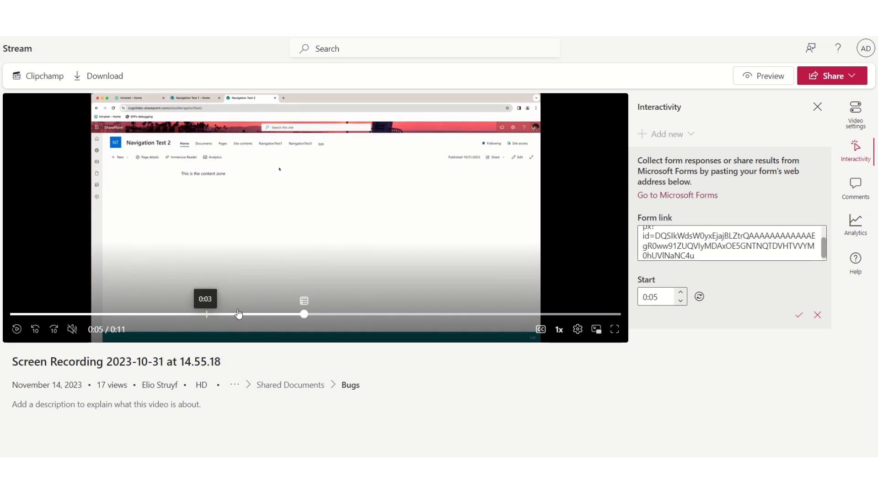
pyautogui.click(21, 315)
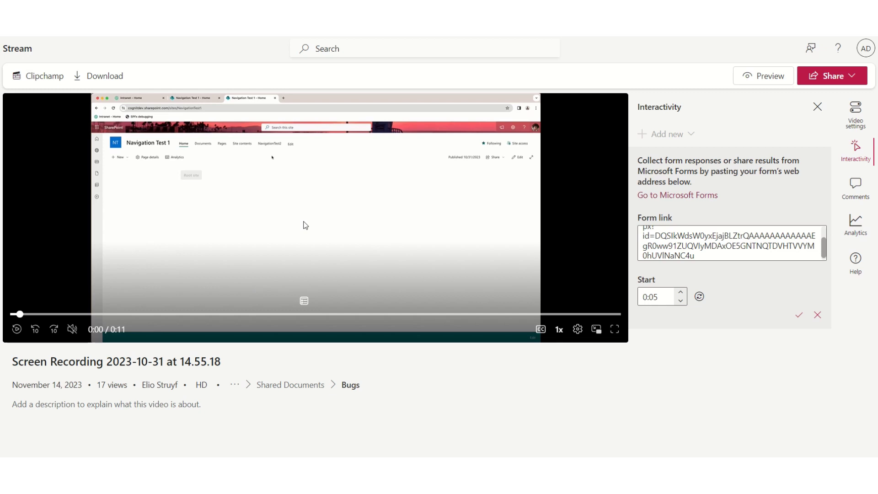
pyautogui.click(18, 329)
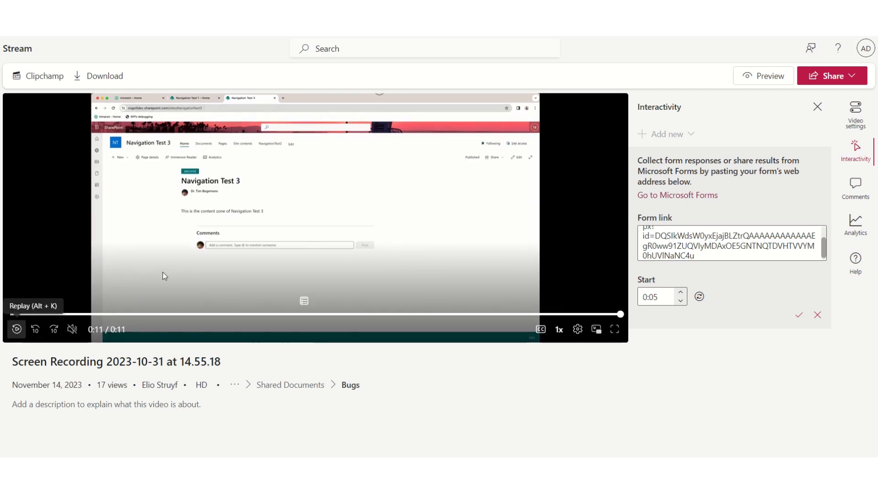
# - Save the survey as Form 1 and replay the video until it pops up
pyautogui.click(799, 315)
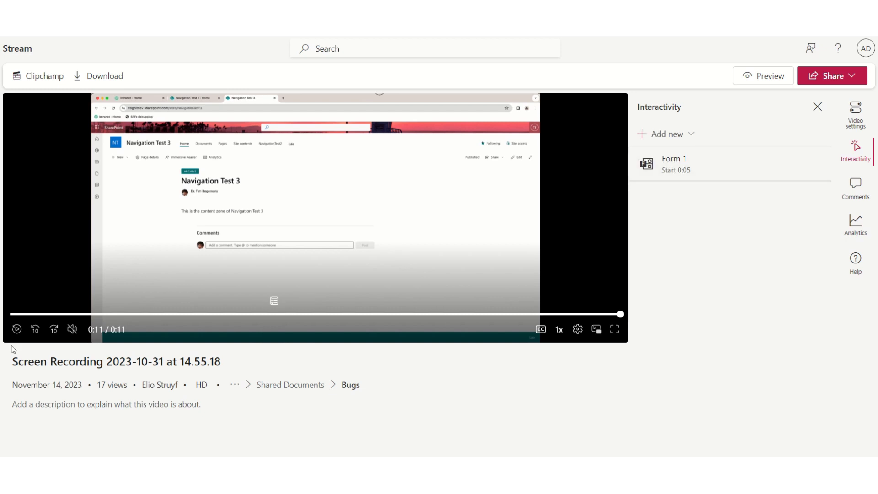
pyautogui.click(17, 328)
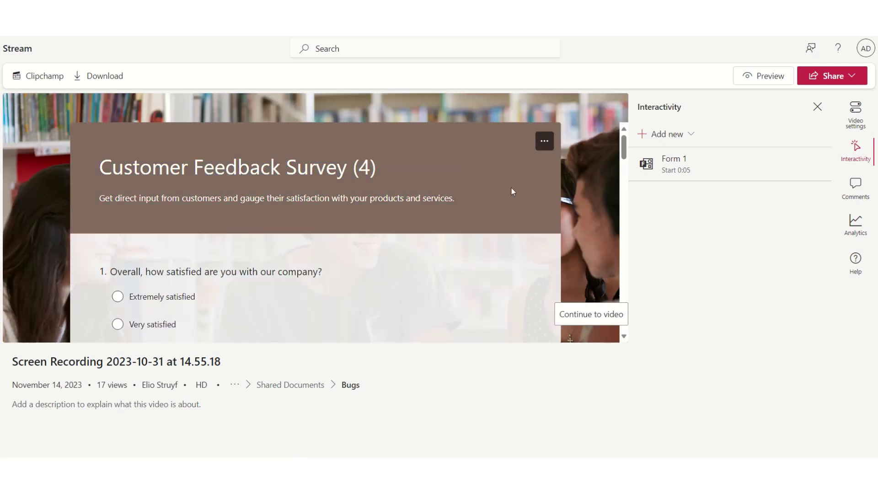
pyautogui.moveTo(626, 141); pyautogui.dragTo(620, 163)
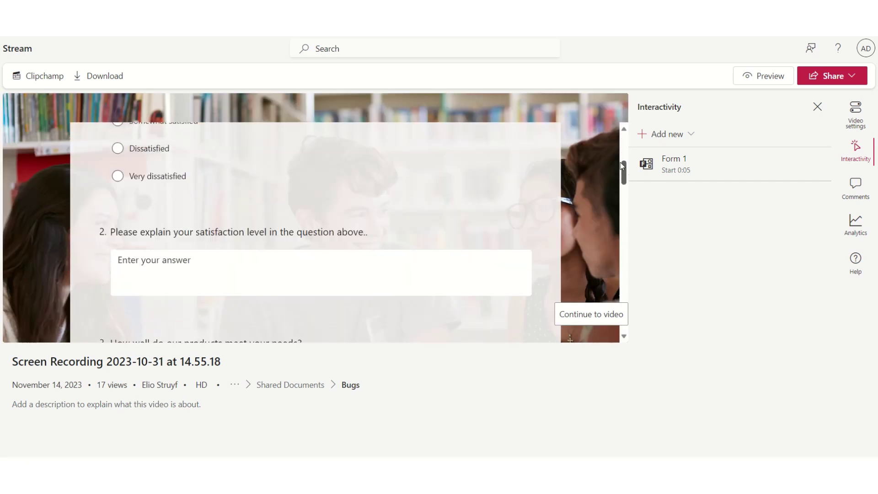
# - Answer the survey: Somewhat satisfied, Not so well, Excellent value, Not at all responsive
pyautogui.click(127, 159)
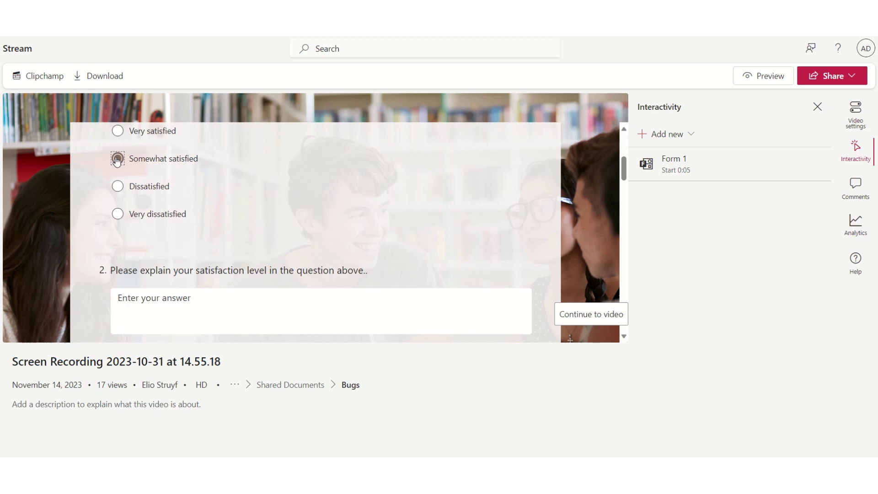
pyautogui.click(147, 300)
pyautogui.write('sdkj')
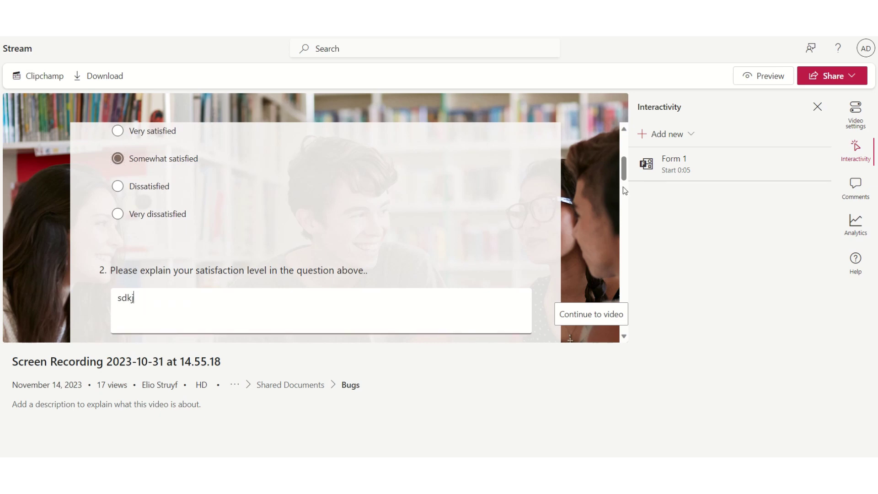
pyautogui.moveTo(625, 169); pyautogui.dragTo(622, 200)
pyautogui.click(115, 188)
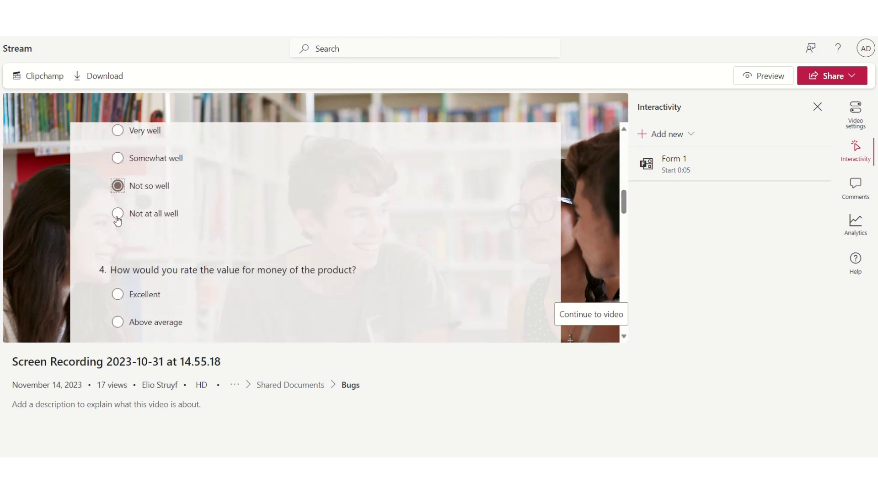
pyautogui.click(118, 295)
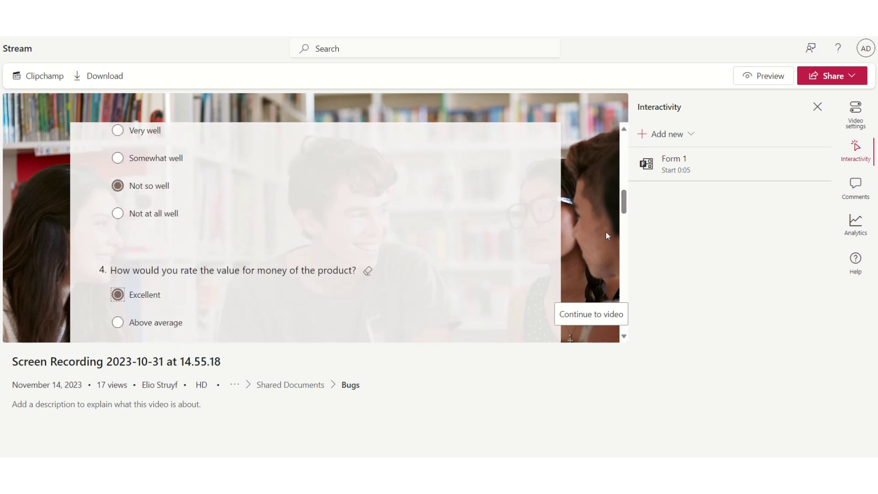
pyautogui.moveTo(622, 209); pyautogui.dragTo(622, 258)
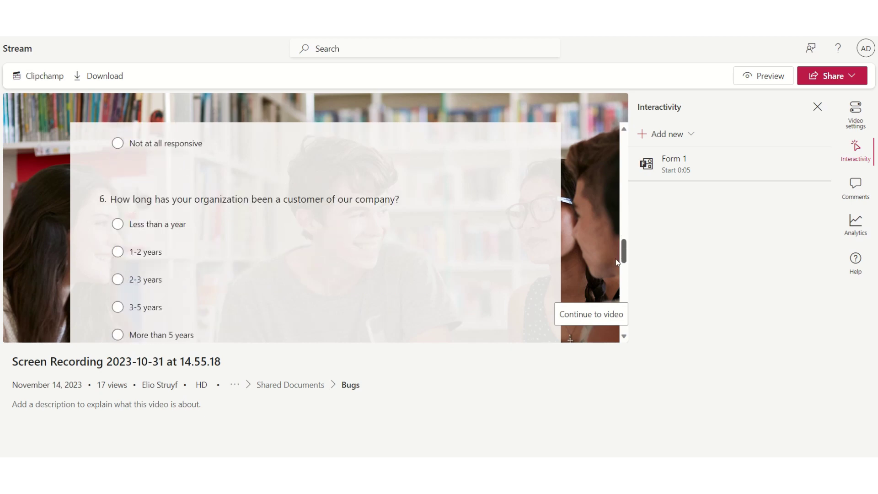
pyautogui.click(117, 143)
# - Answer the tenure question, submit the response, and continue to the video
pyautogui.click(122, 228)
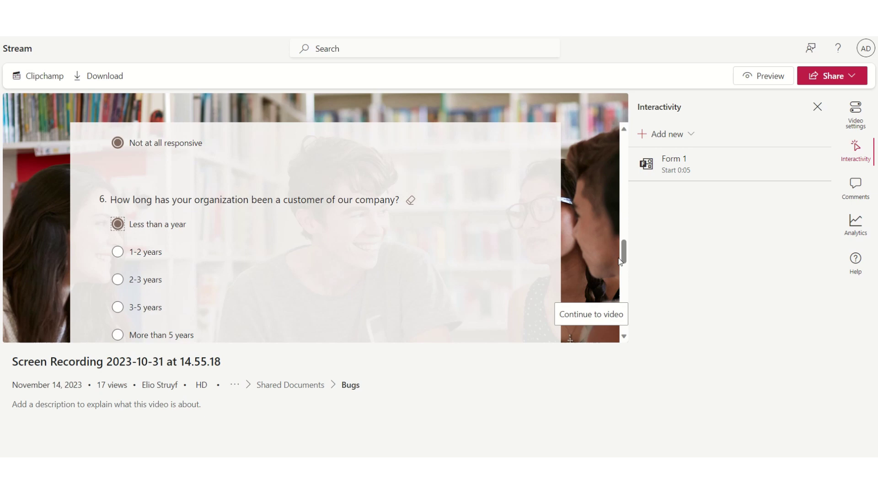
pyautogui.tripleClick(615, 275)
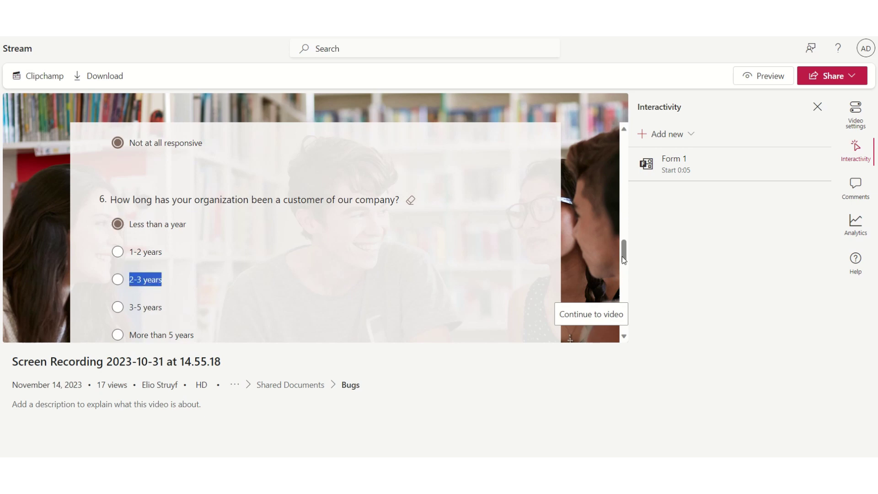
pyautogui.moveTo(623, 256); pyautogui.dragTo(621, 319)
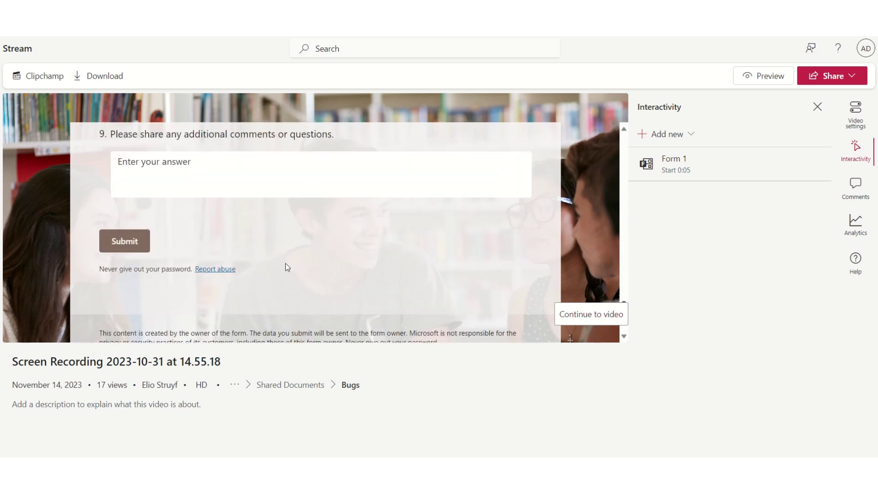
pyautogui.click(124, 240)
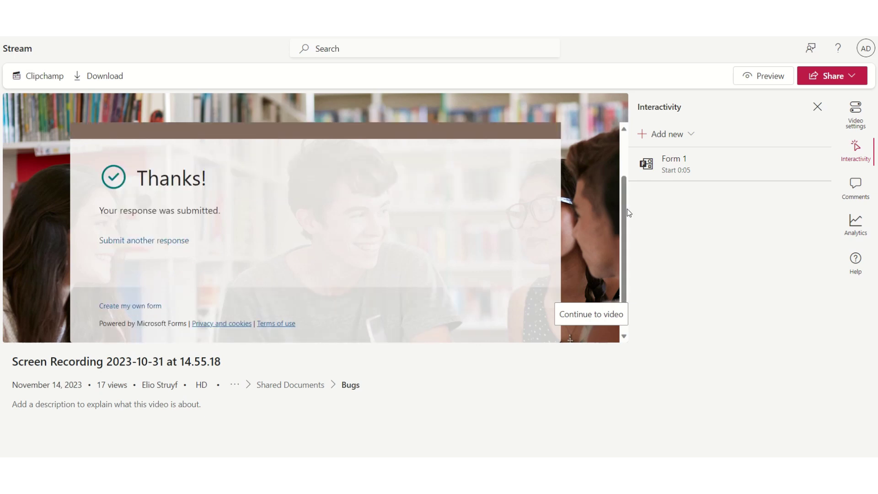
pyautogui.scroll(-1, 624, 278)
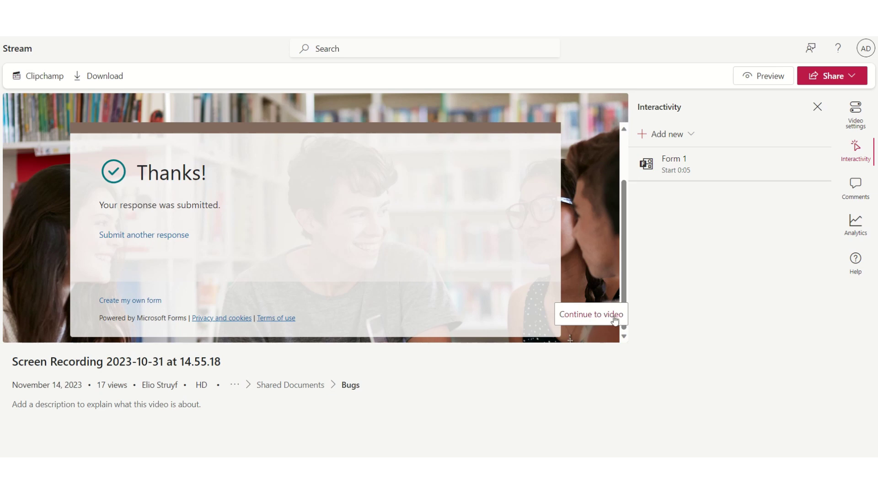
pyautogui.click(578, 319)
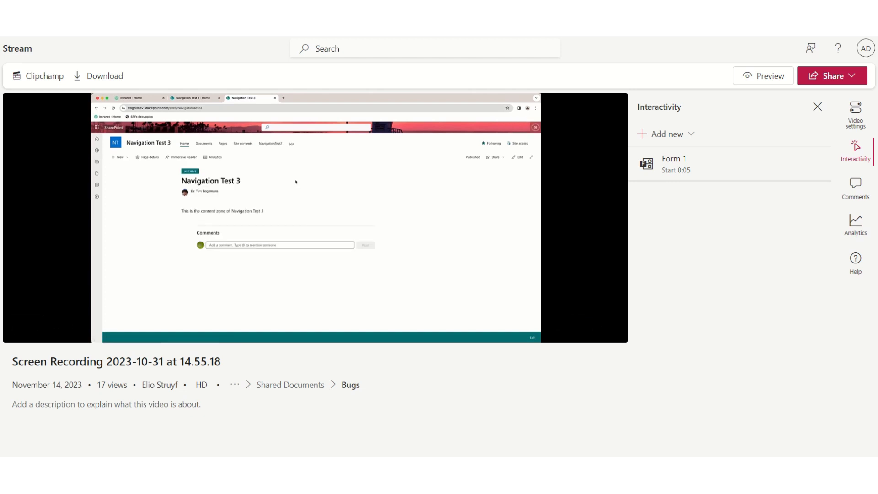
# - Add a text callout, widen it across the frame, and drag it lower
pyautogui.click(689, 137)
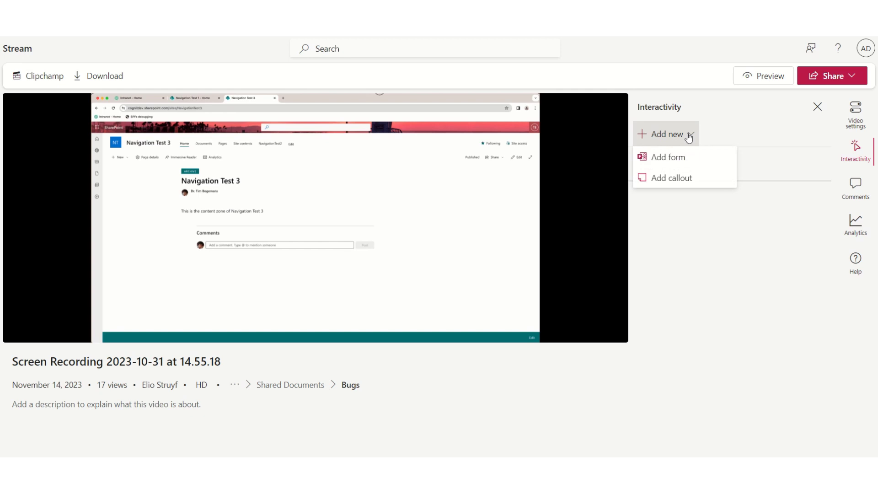
pyautogui.click(684, 180)
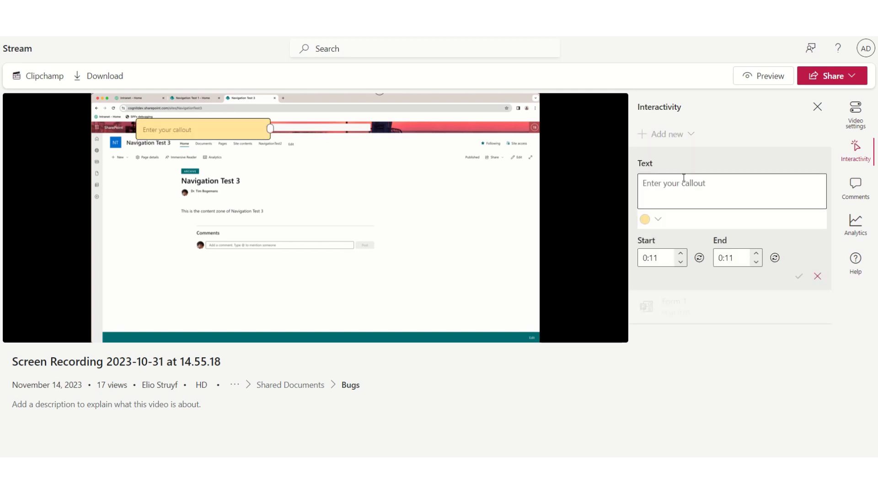
pyautogui.moveTo(271, 129)
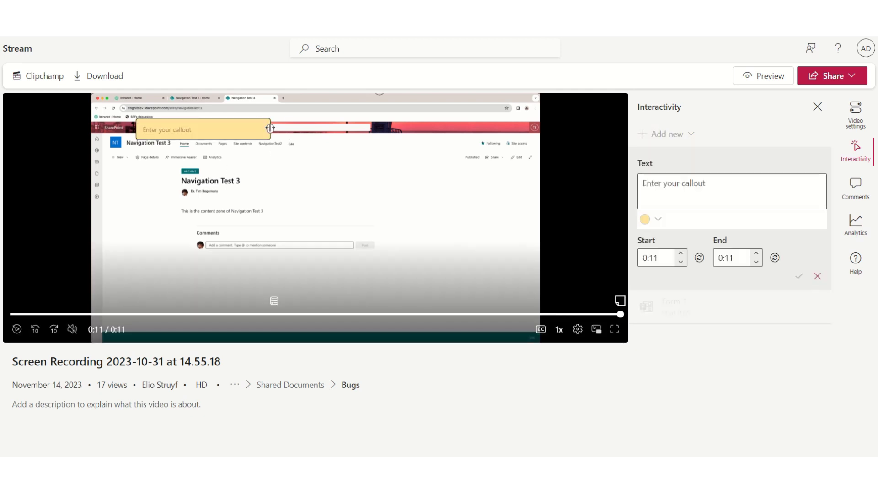
pyautogui.moveTo(269, 129); pyautogui.dragTo(429, 126)
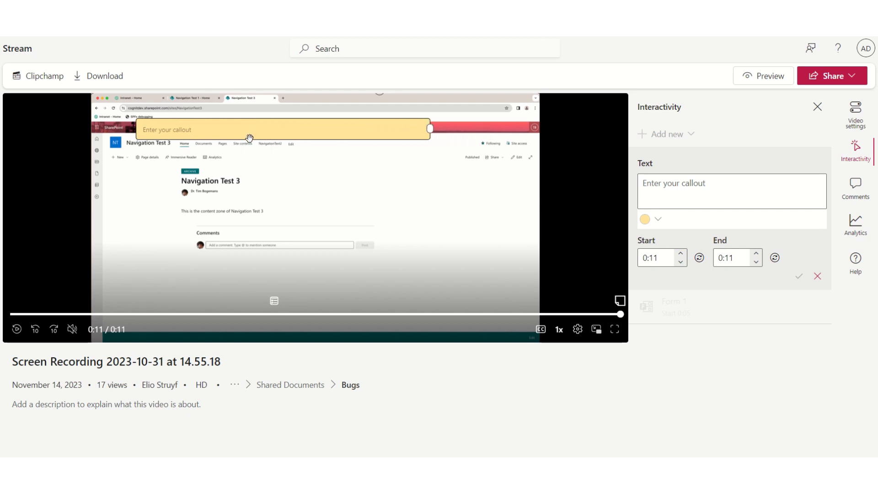
pyautogui.moveTo(249, 137)
pyautogui.mouseDown()
pyautogui.moveTo(249, 258)
pyautogui.moveTo(292, 273)
pyautogui.moveTo(280, 279)
pyautogui.mouseUp()
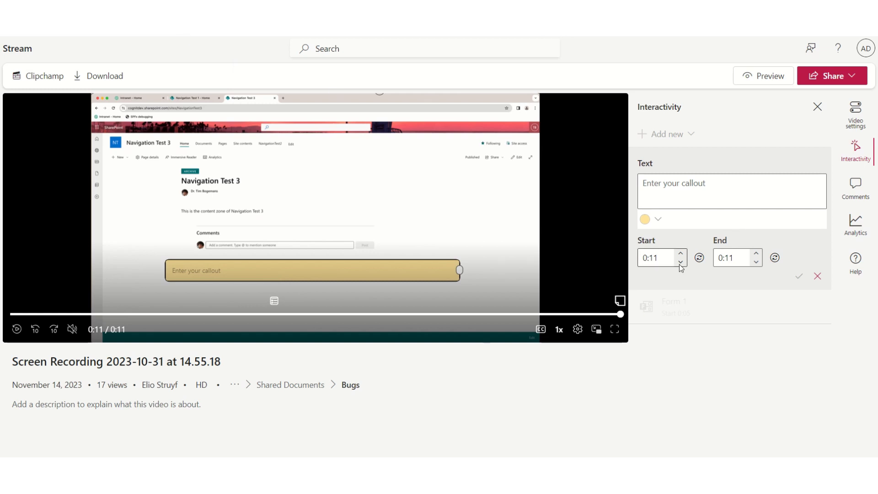
# - Enter callout text 'helllo every this is ca call out', timed 0:02 to 0:04
pyautogui.click(652, 198)
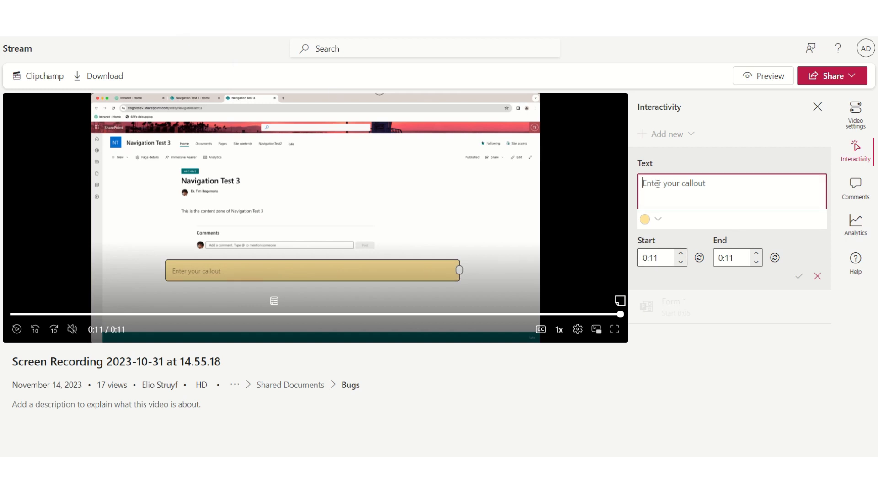
pyautogui.write('helllo every ')
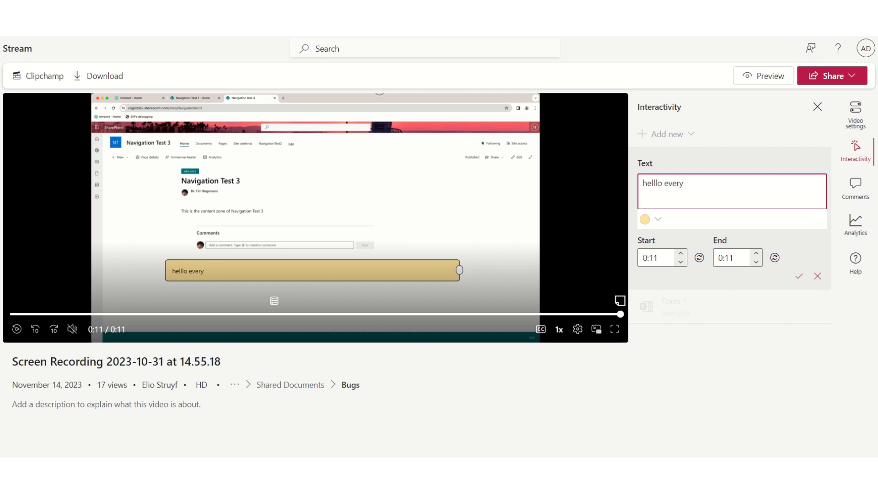
pyautogui.write('th')
pyautogui.write('is is ca call out')
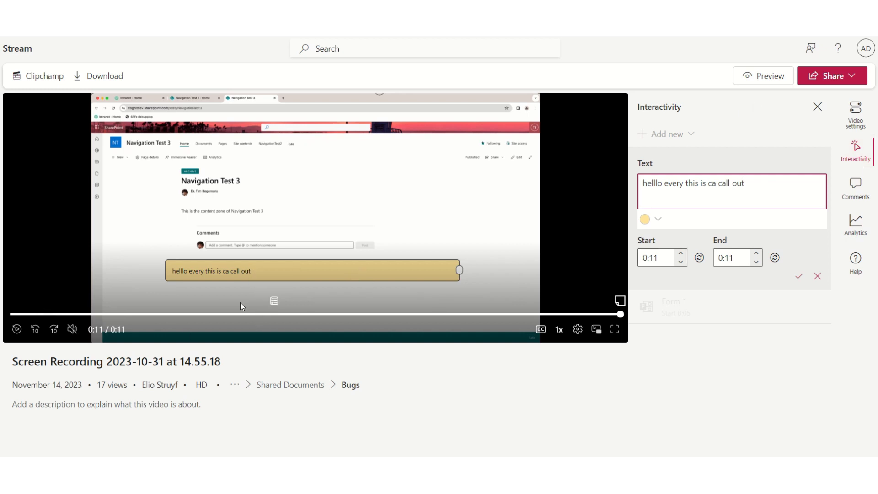
pyautogui.click(681, 262)
pyautogui.click(680, 262)
pyautogui.click(681, 262)
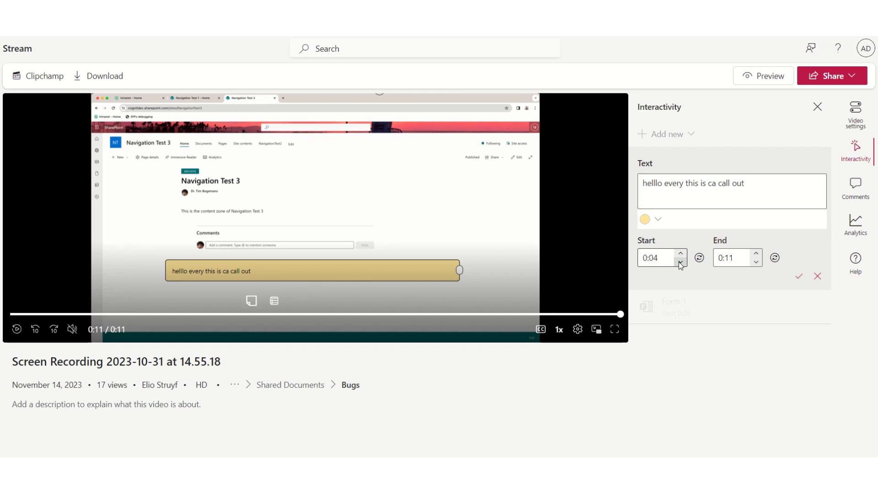
pyautogui.click(680, 262)
pyautogui.click(680, 262)
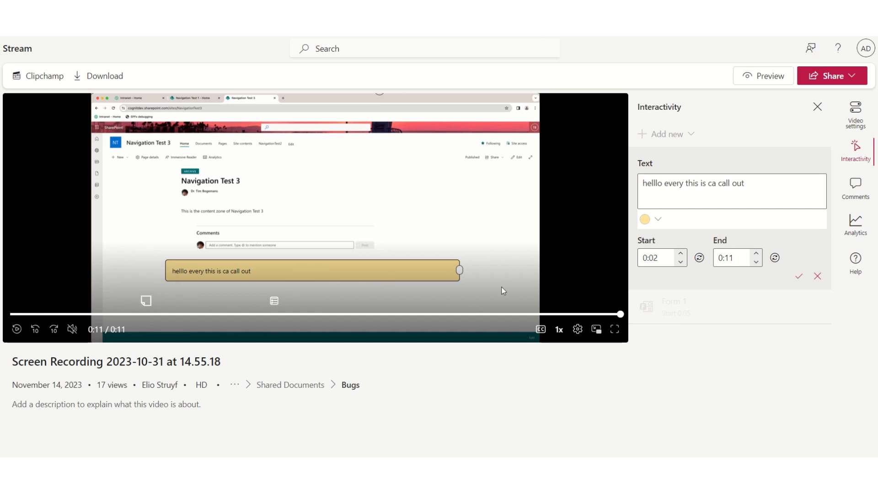
pyautogui.click(756, 264)
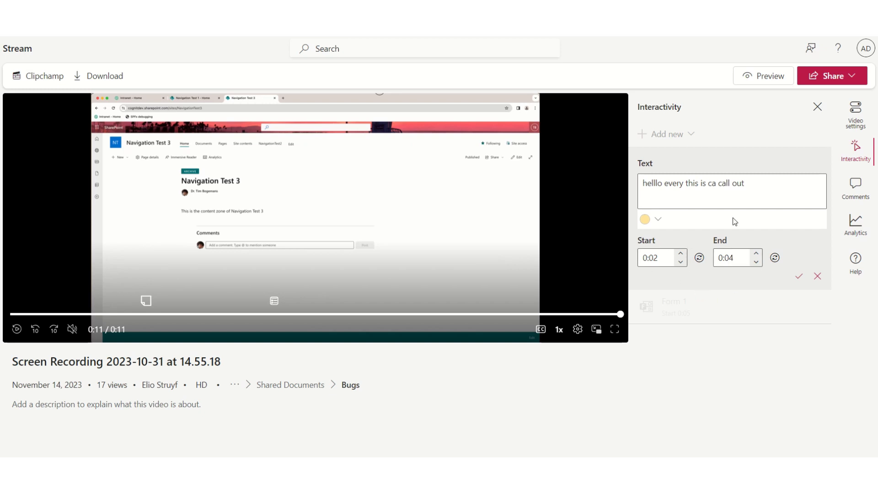
# - Make the callout blue and sync its end time to 0:02
pyautogui.click(657, 219)
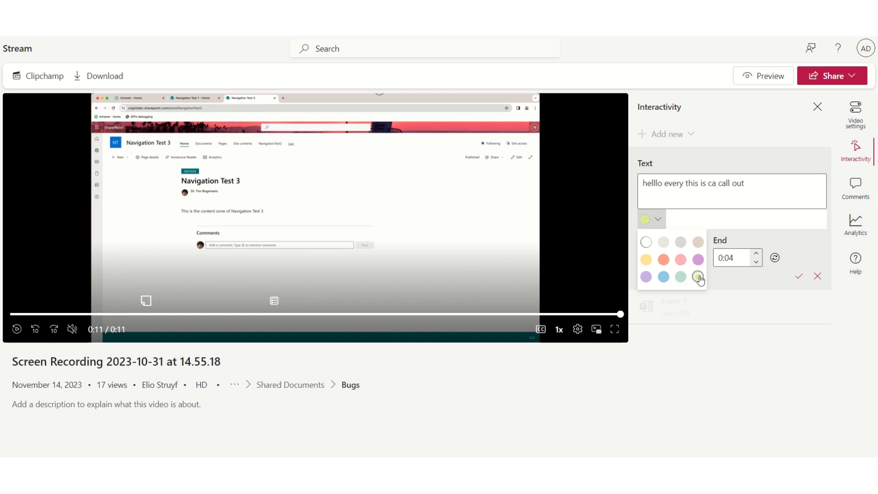
pyautogui.click(665, 277)
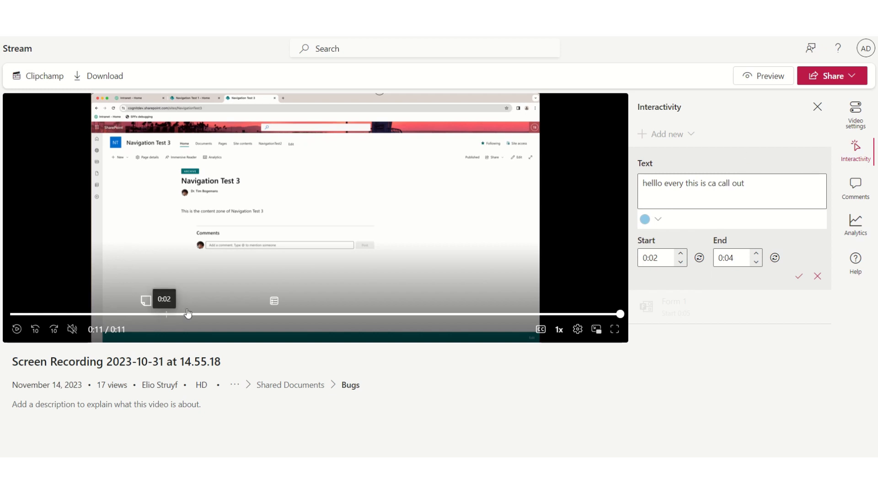
pyautogui.click(146, 302)
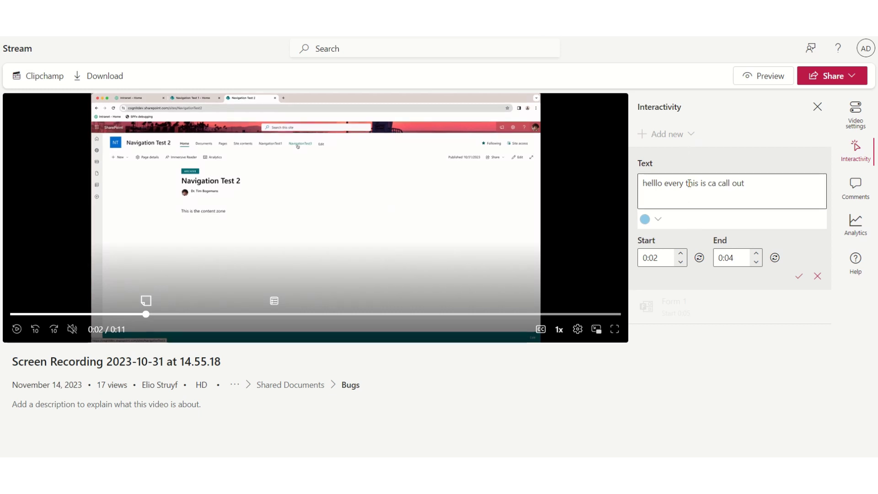
pyautogui.click(756, 188)
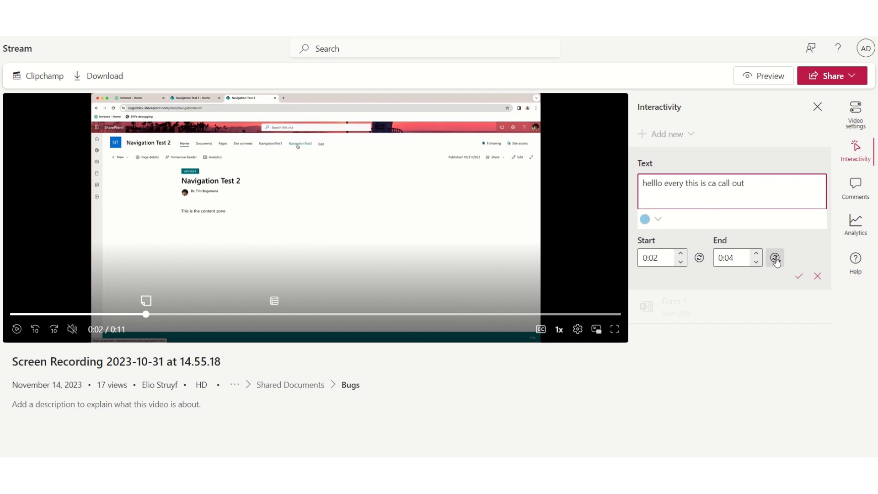
pyautogui.click(775, 259)
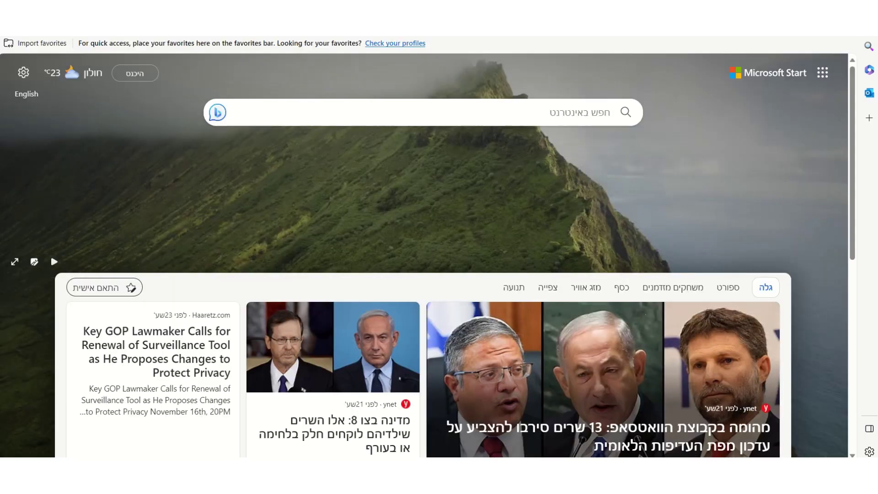
pyautogui.write('cnn')
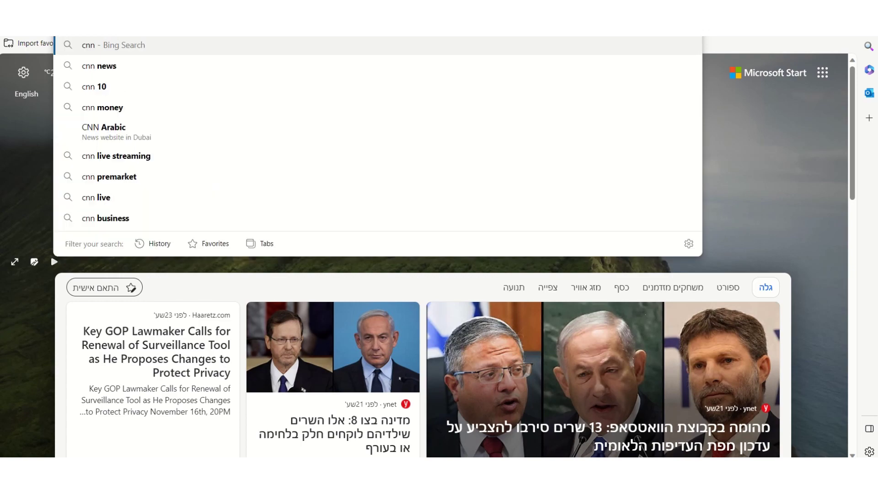
# - Search for cnn, open CNN's homepage, copy its link, and return to Stream
pyautogui.press('Return')
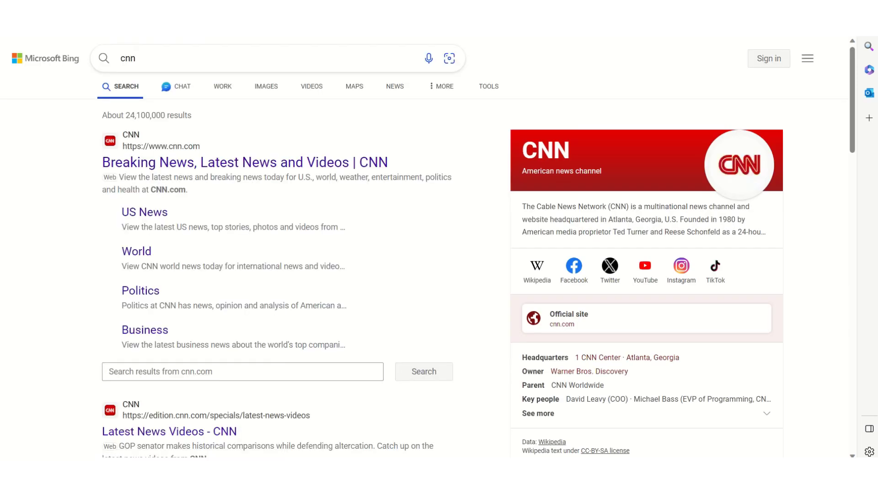
pyautogui.click(159, 165)
pyautogui.hotkey('ctrl', 'l')
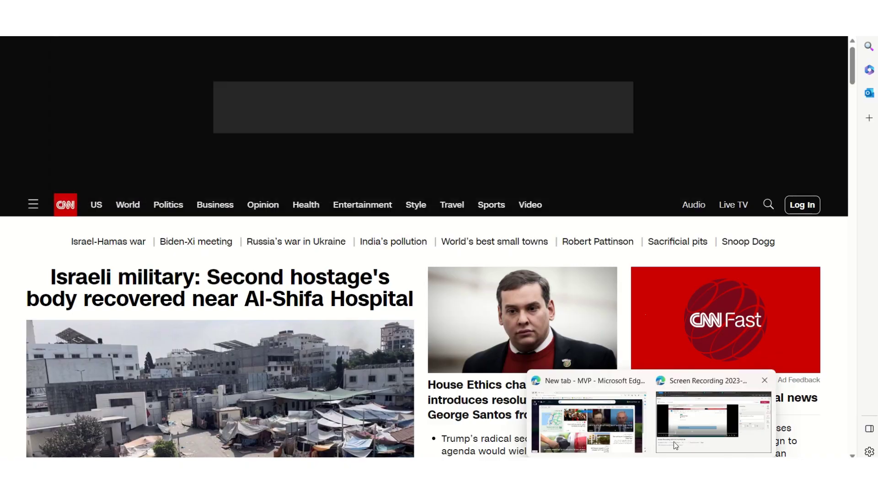
pyautogui.click(686, 427)
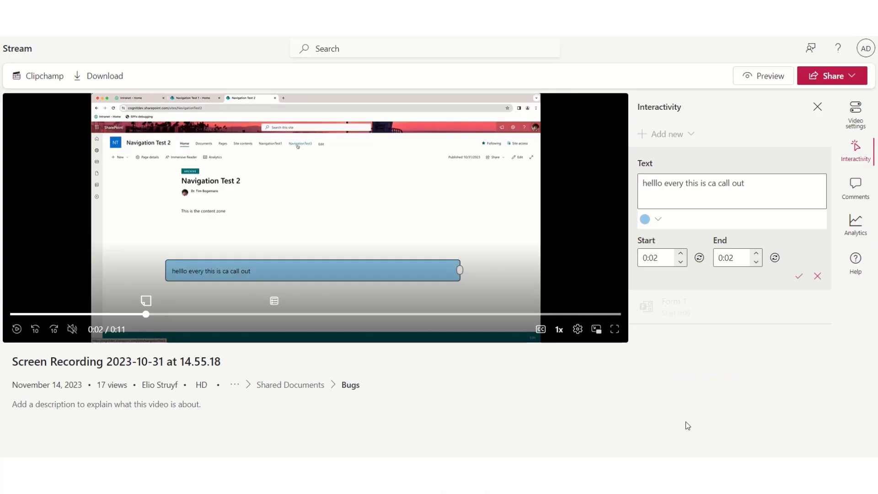
# - Paste the copied Bing search URL on a new callout line and save the callout
pyautogui.click(753, 181)
pyautogui.press('Return')
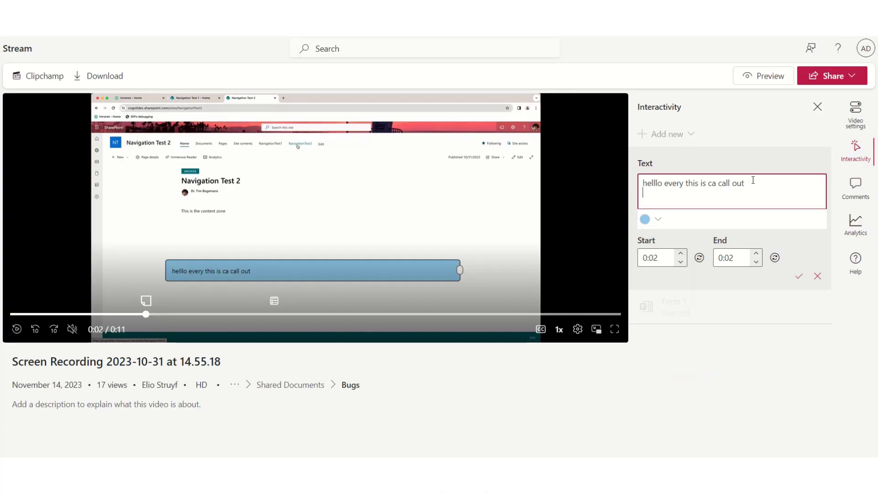
pyautogui.write('https://www.bing.com/search?pglt=2081&q=cnn&cvid=0ee33ed13ba8469ab31b1ca6858a5236&gs_lcrp=EgZjaHJvbWUyBggAEEUYOTIGCAEQRRg7MgYIAhAAGEAyBggDEAAYQDIGCAQQLhhAMgYIBRAAGEAyBggGEAAYQDIGCAcQABhAMgYICBAAGEDSAQgxMTA0ajBqMagCALACAA&FORM=ANNTA1&PC=U531')
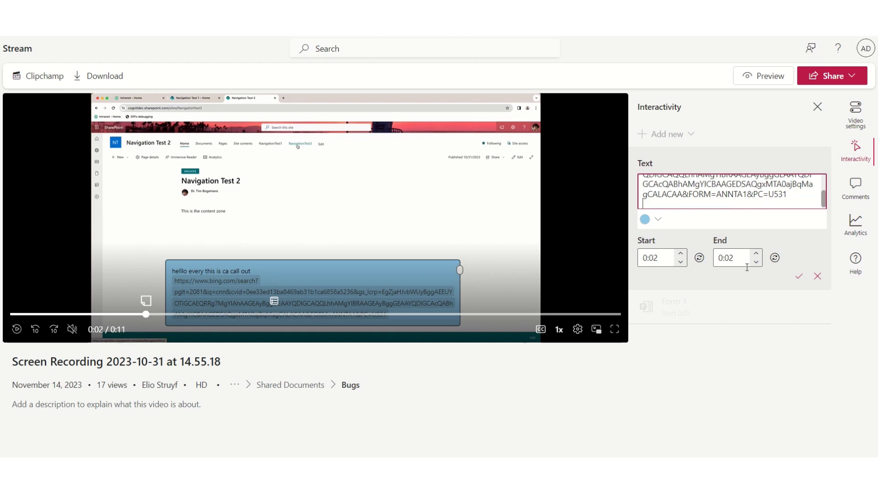
pyautogui.click(799, 278)
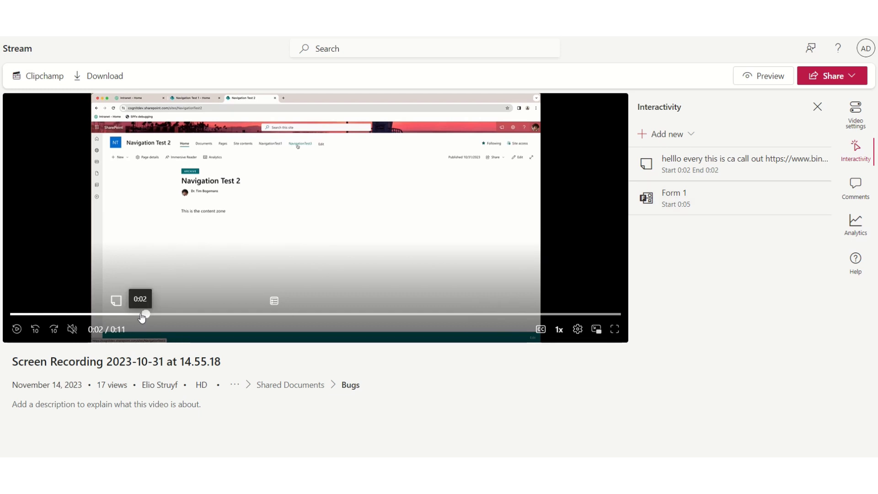
# - Replay the video from the start, then set the callout's end time to 0:05
pyautogui.moveTo(142, 316); pyautogui.dragTo(10, 314)
pyautogui.click(16, 329)
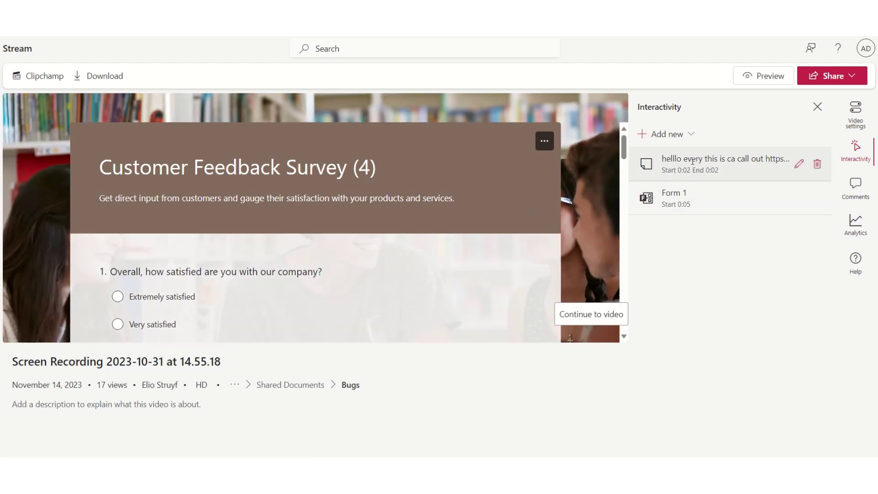
pyautogui.moveTo(727, 164)
pyautogui.click(799, 165)
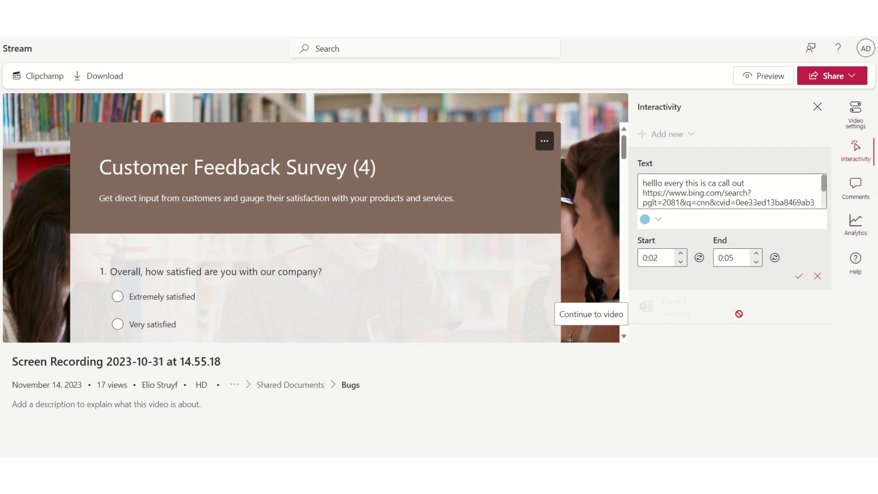
pyautogui.click(801, 273)
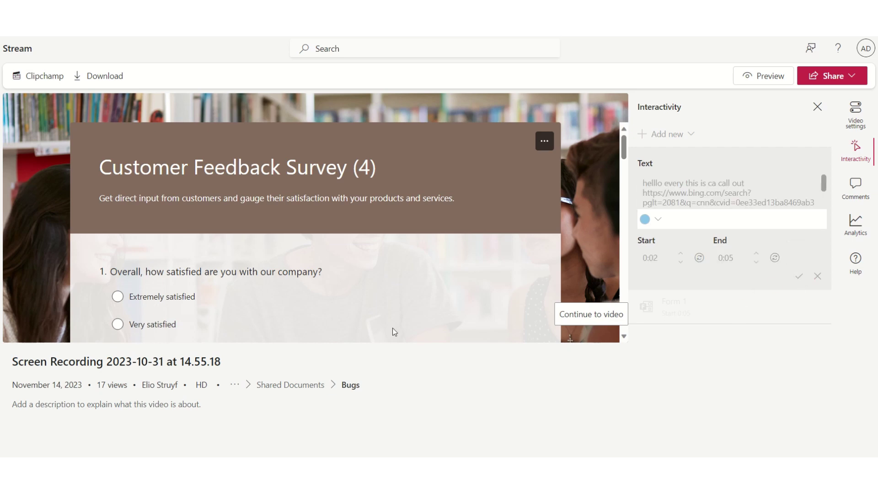
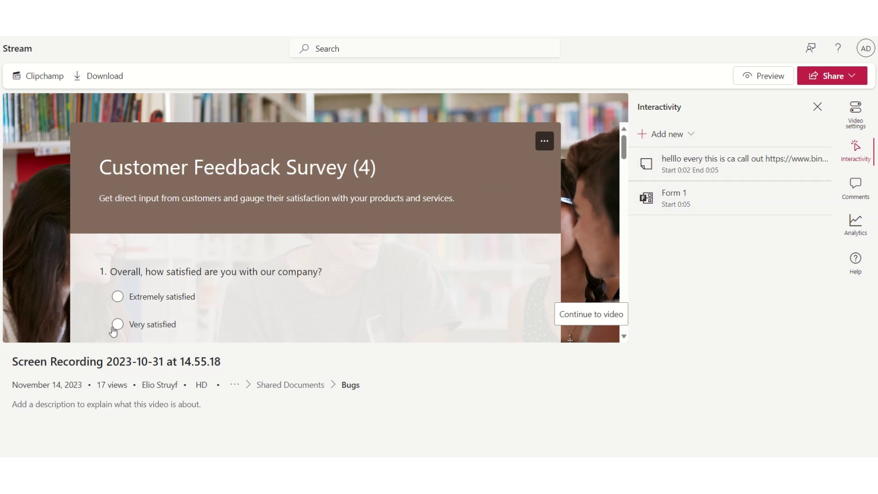
# - Dismiss the survey form, pause the video and rewind it to the beginning
pyautogui.click(586, 314)
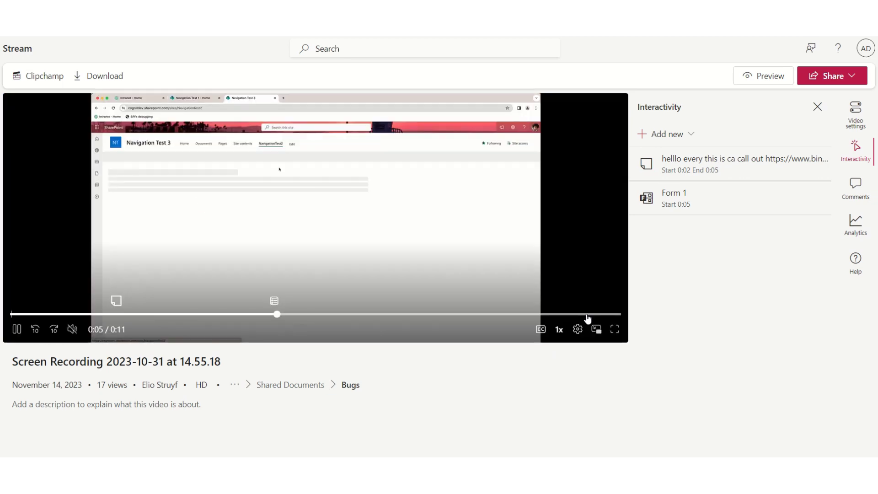
pyautogui.click(18, 329)
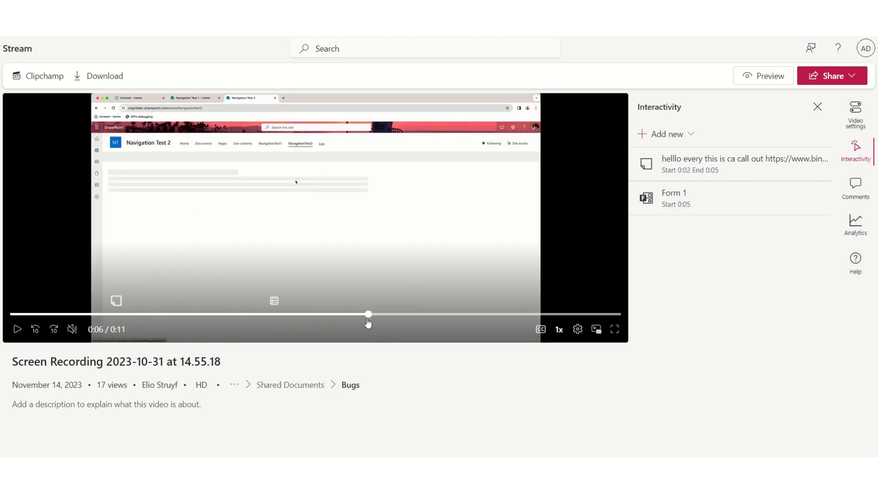
pyautogui.moveTo(369, 314); pyautogui.dragTo(1, 314)
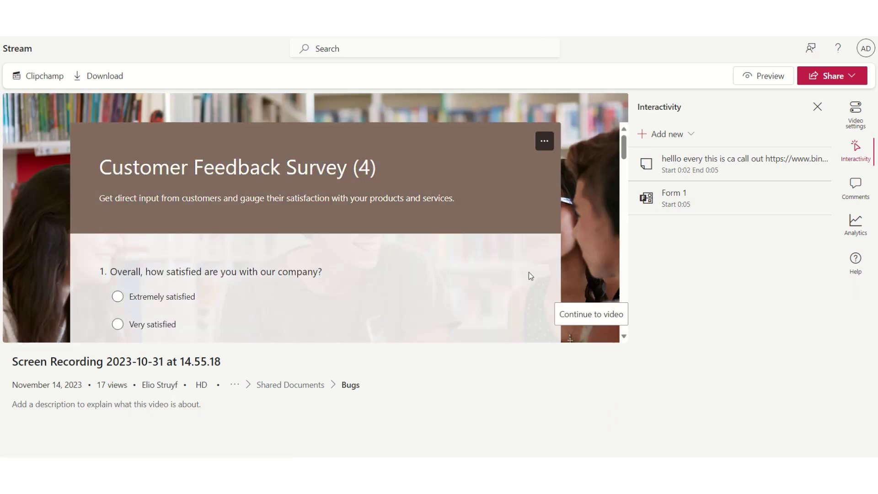
pyautogui.moveTo(731, 165)
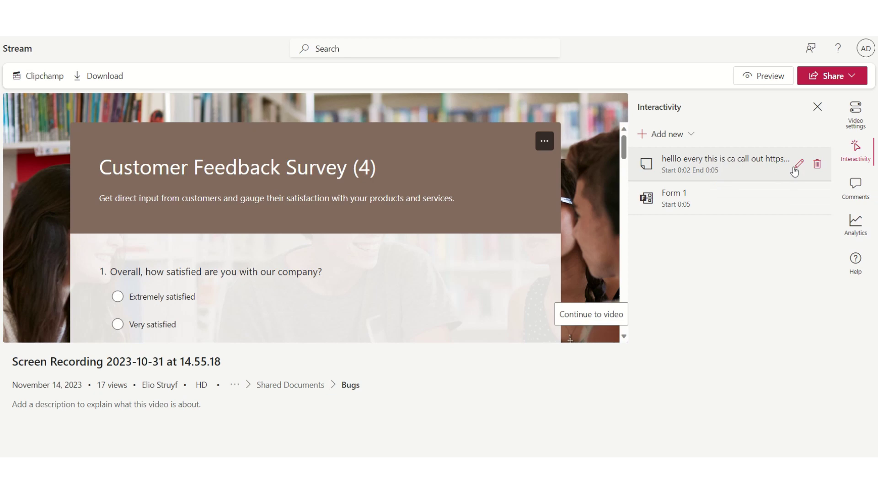
# - Change the Bing-link callout's end time from 0:05 to 0:11, keeping its 0:02 start
pyautogui.click(798, 166)
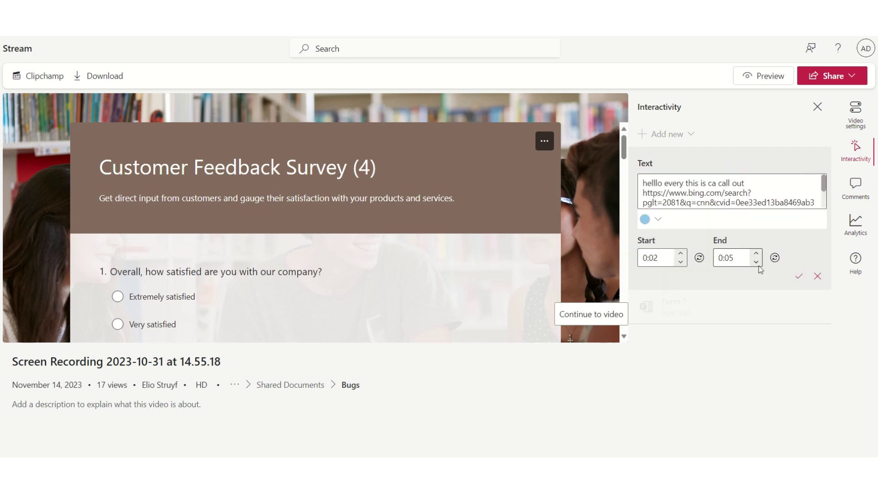
pyautogui.click(756, 253)
pyautogui.click(756, 253)
pyautogui.click(756, 253)
pyautogui.click(798, 279)
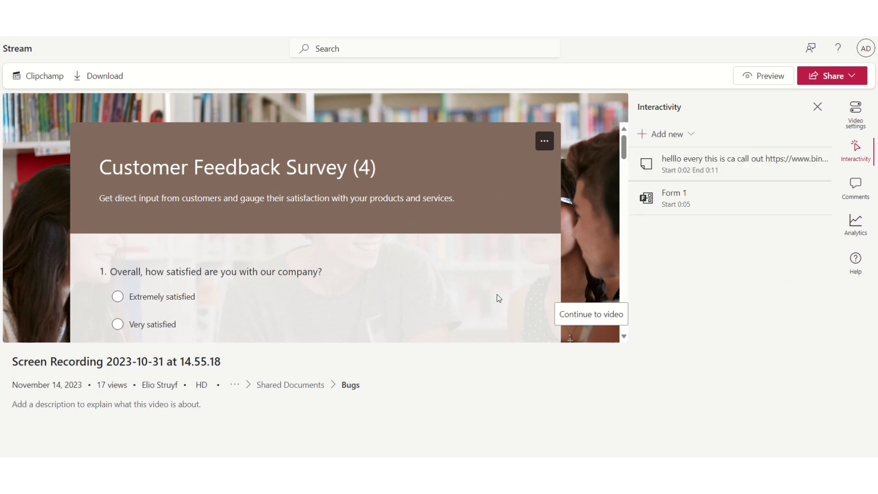
# - Dismiss the survey and play the video, pausing to check the link callout appears
pyautogui.click(578, 310)
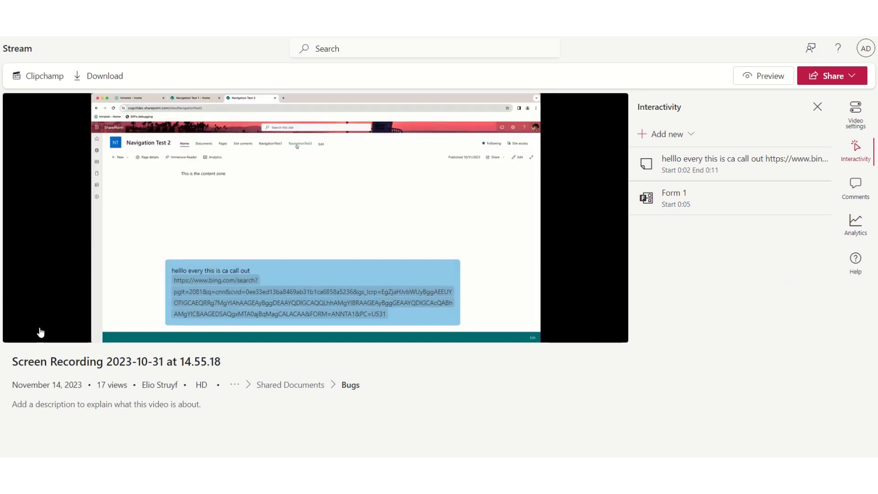
pyautogui.click(17, 329)
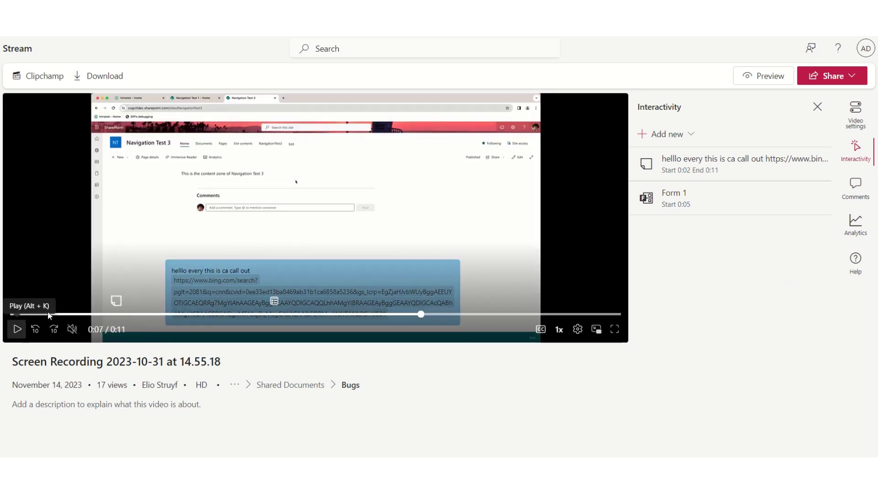
pyautogui.click(18, 331)
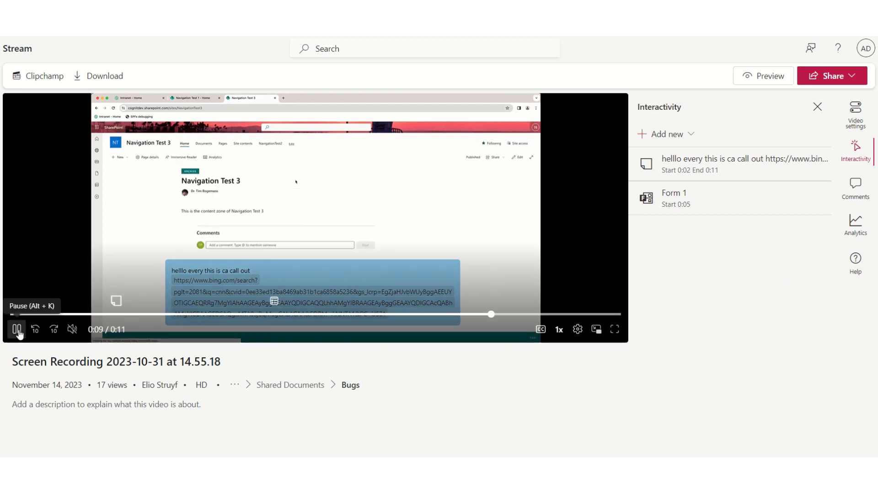
pyautogui.click(16, 330)
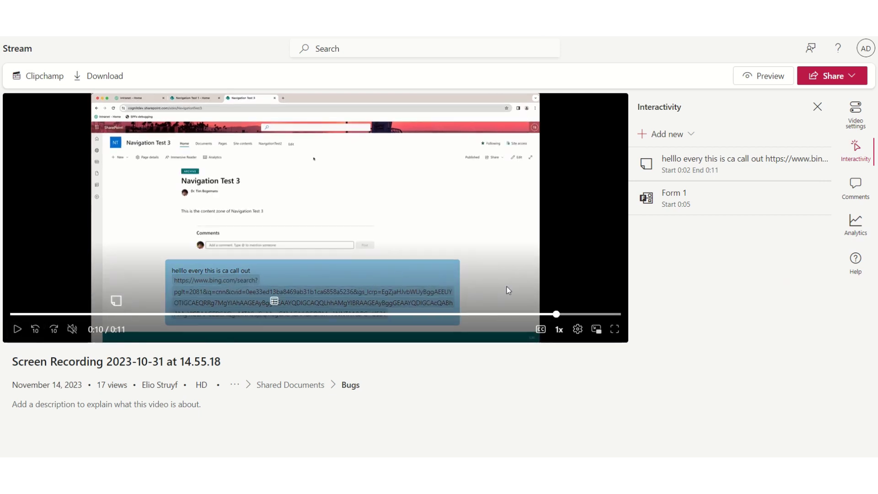
# - Restart the video from the beginning and follow the callout's link to Bing's cnn results
pyautogui.moveTo(557, 316); pyautogui.dragTo(13, 314)
pyautogui.click(17, 330)
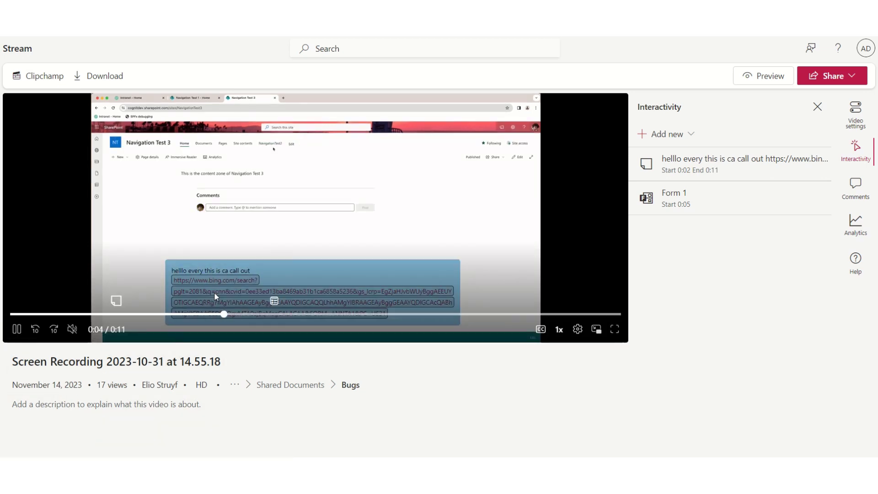
pyautogui.click(214, 292)
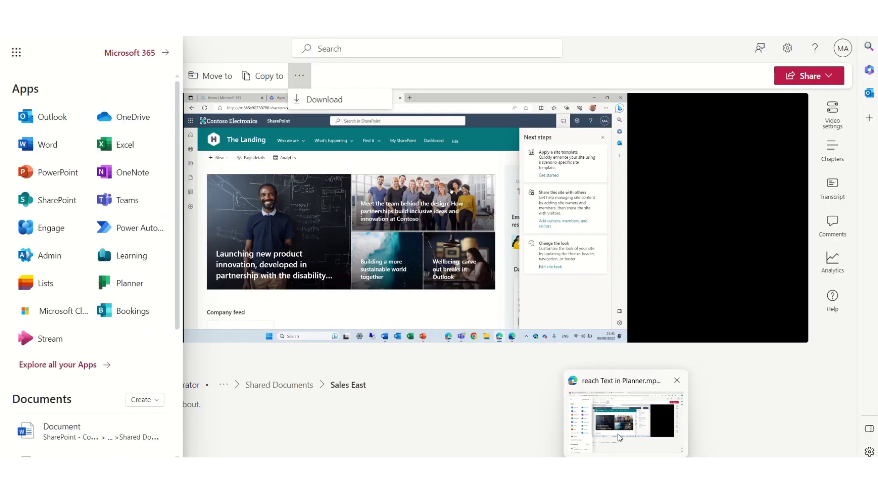
# - Switch to the Stream video window, then bring the Bing cnn results back to the front
pyautogui.click(618, 434)
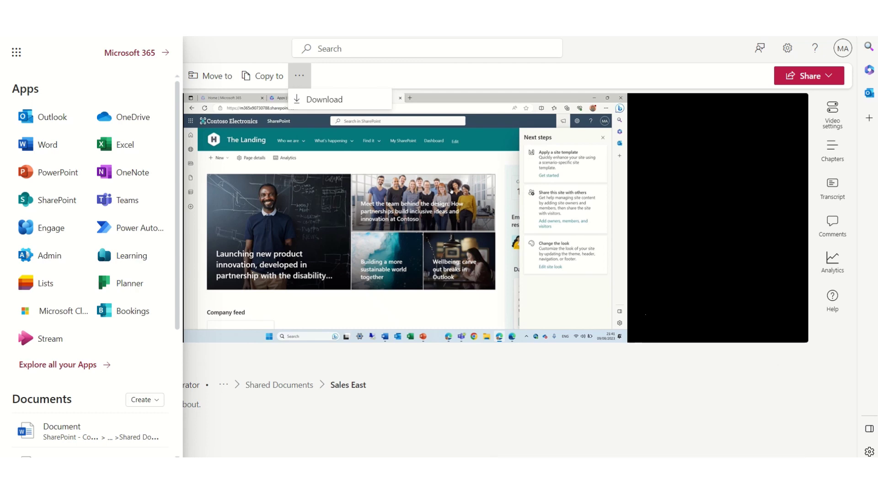
pyautogui.click(689, 425)
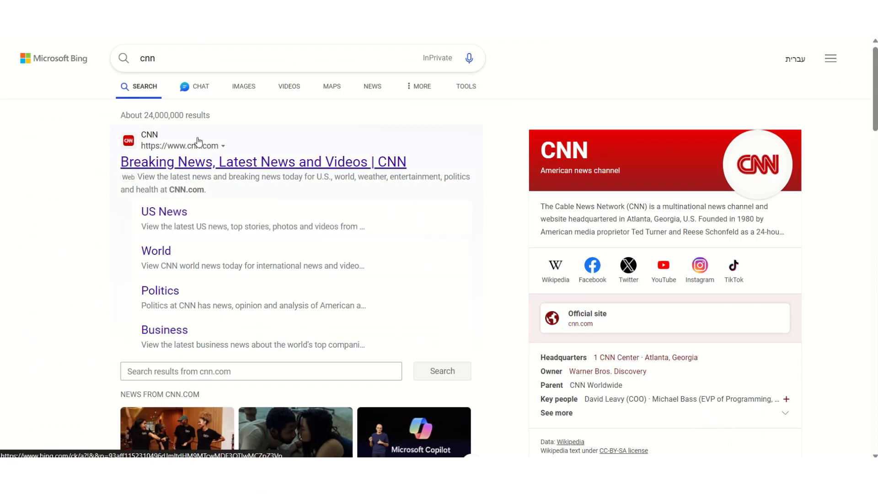